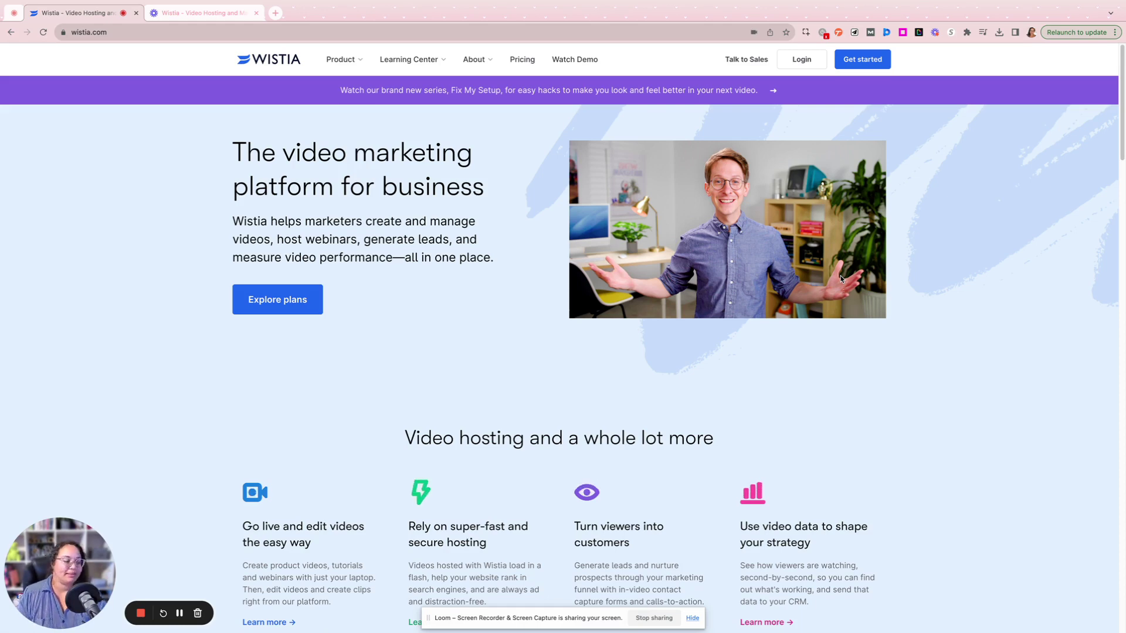
# Bring up the Wistia hero video's options menu to copy its link and thumbnail
pyautogui.moveTo(743, 231)
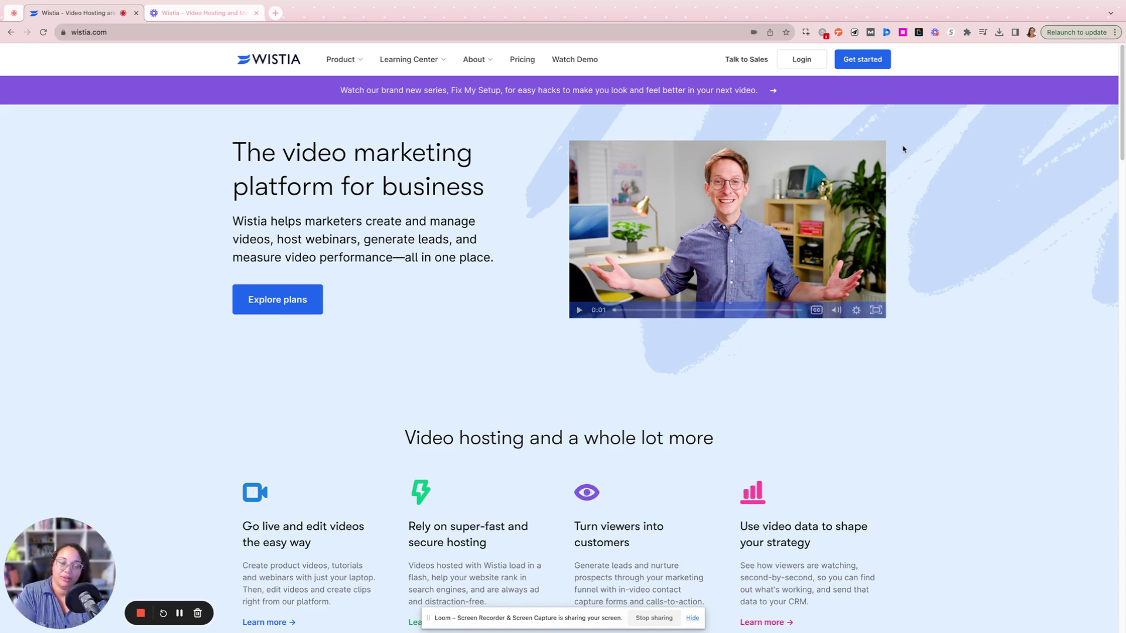
pyautogui.rightClick(733, 218)
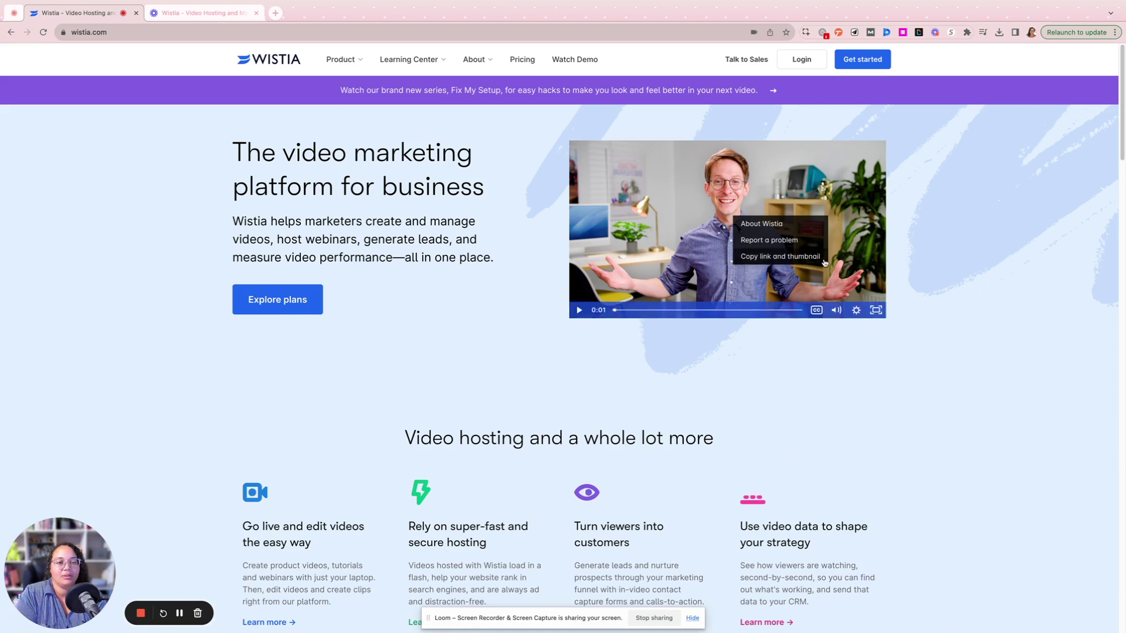
pyautogui.click(768, 271)
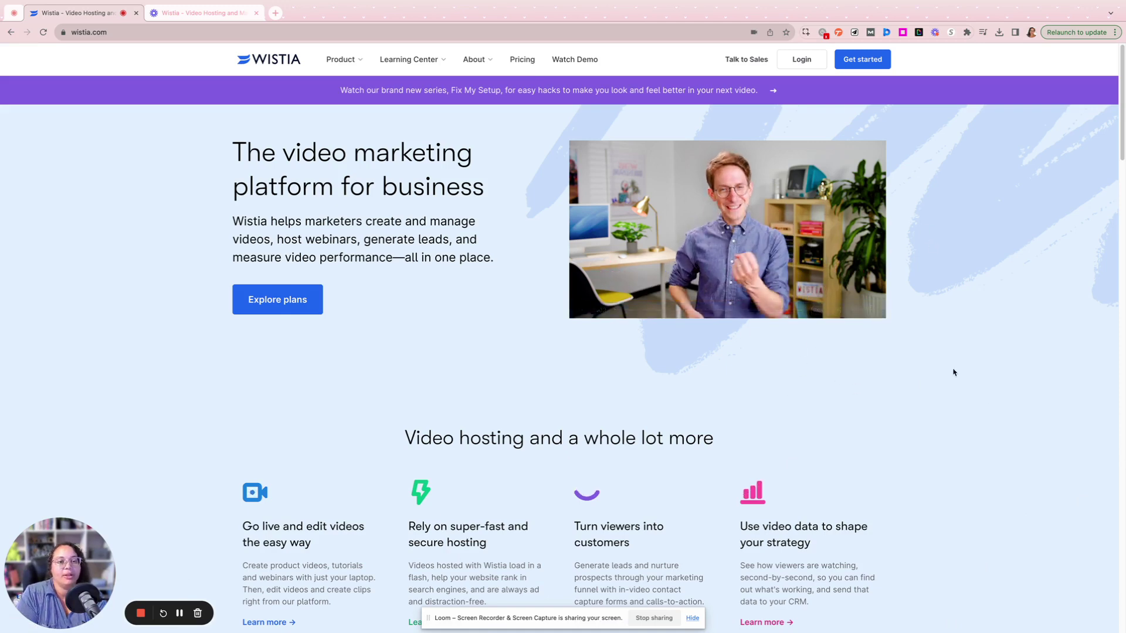
pyautogui.rightClick(745, 201)
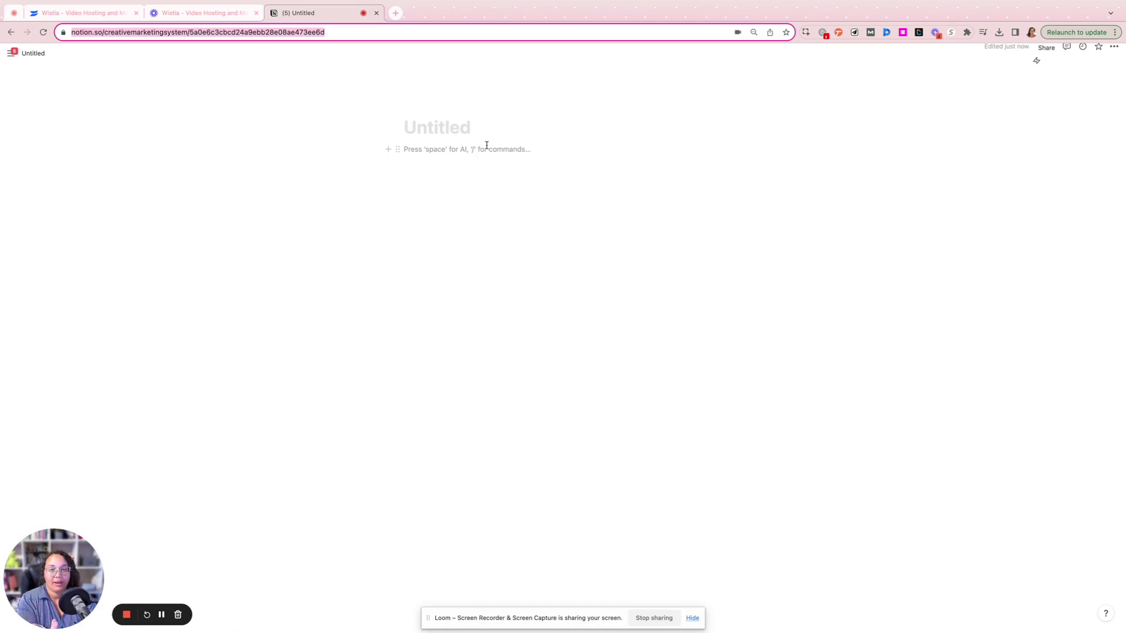
# Paste the copied embed code into the address bar and copy the video ID be5gtsbaco
pyautogui.press('super+v')
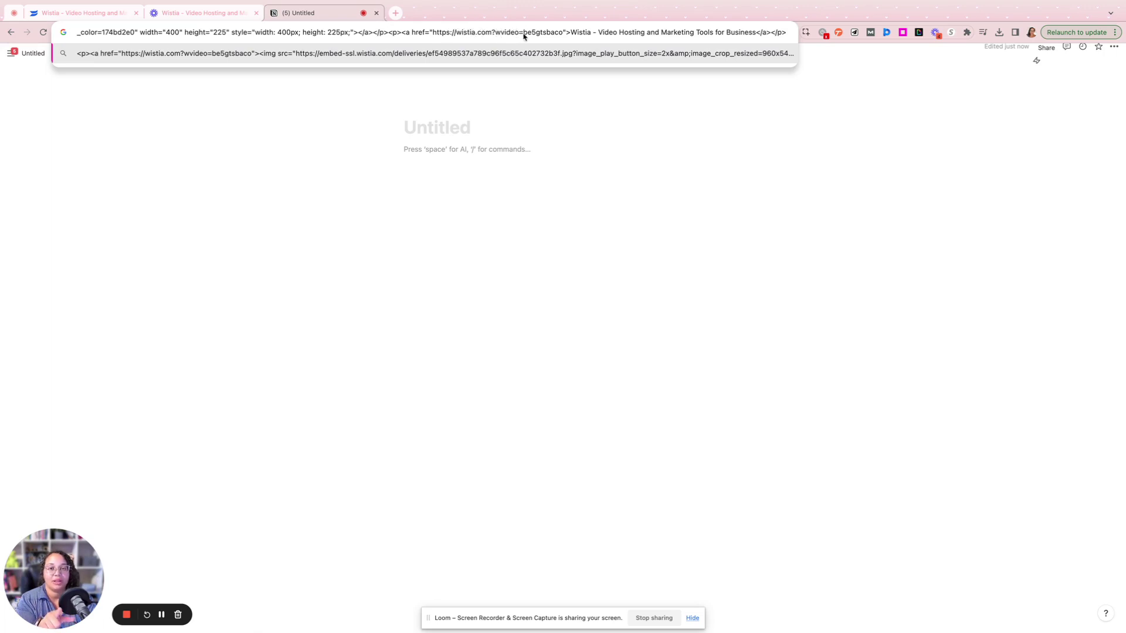
pyautogui.moveTo(524, 32); pyautogui.dragTo(563, 32)
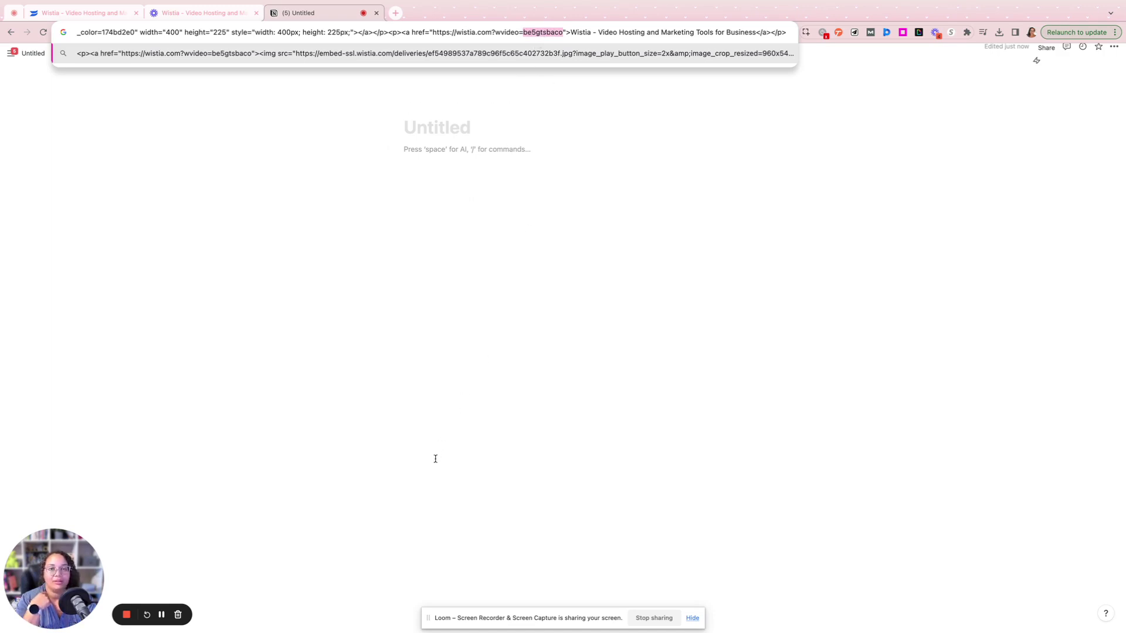
pyautogui.rightClick(553, 31)
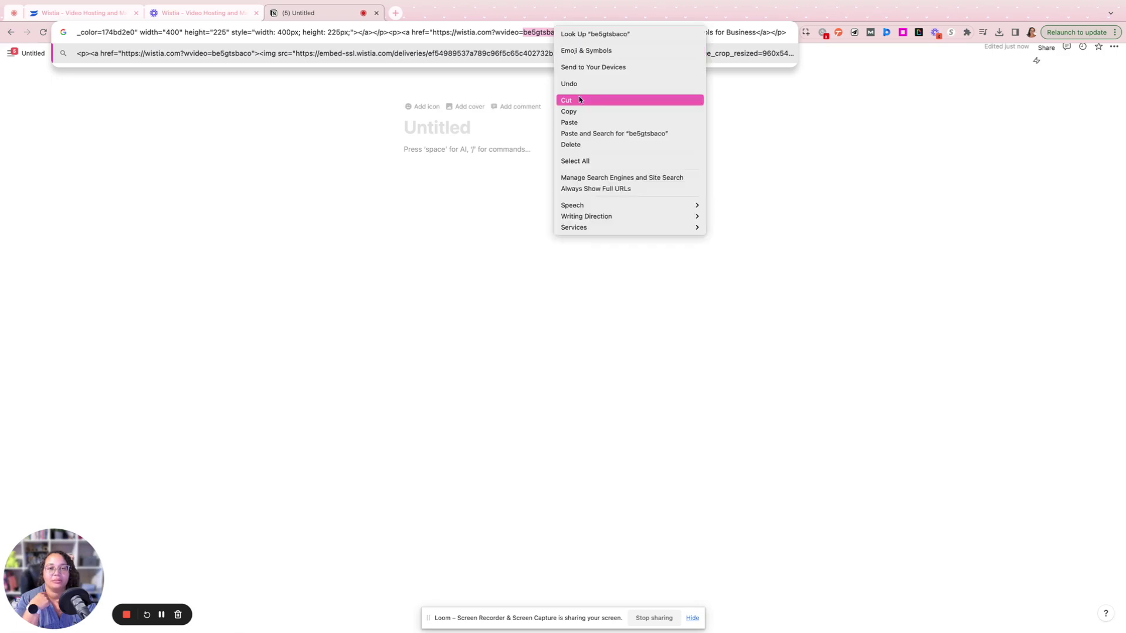
pyautogui.click(569, 111)
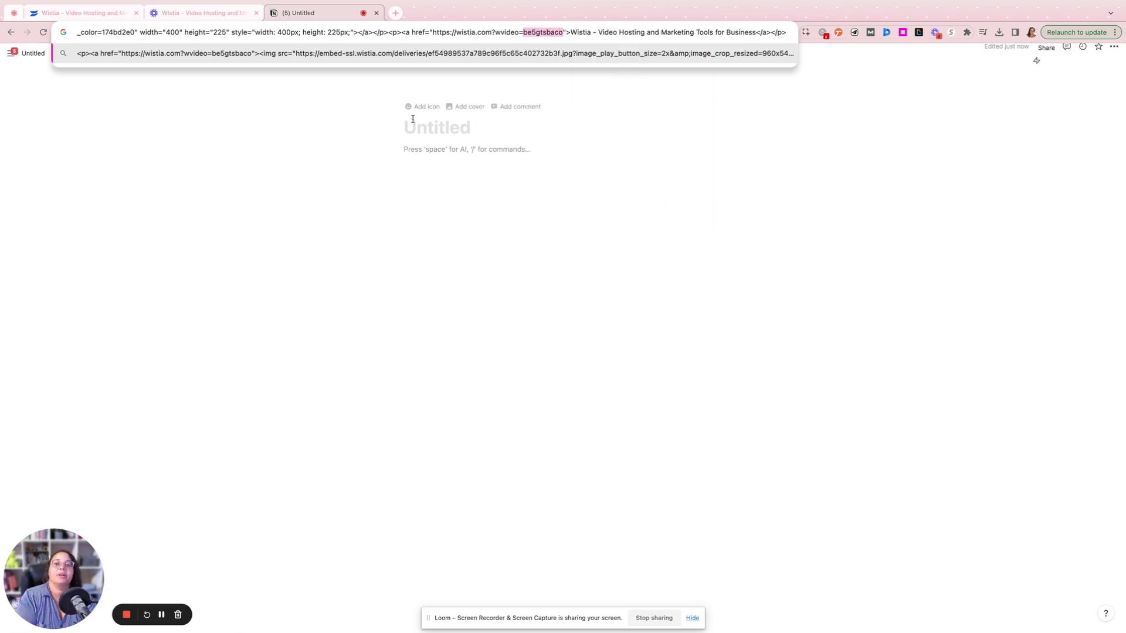
# In a new tab, load fast.wistia.com/embed/iframe/be5gtsbaco
pyautogui.click(393, 13)
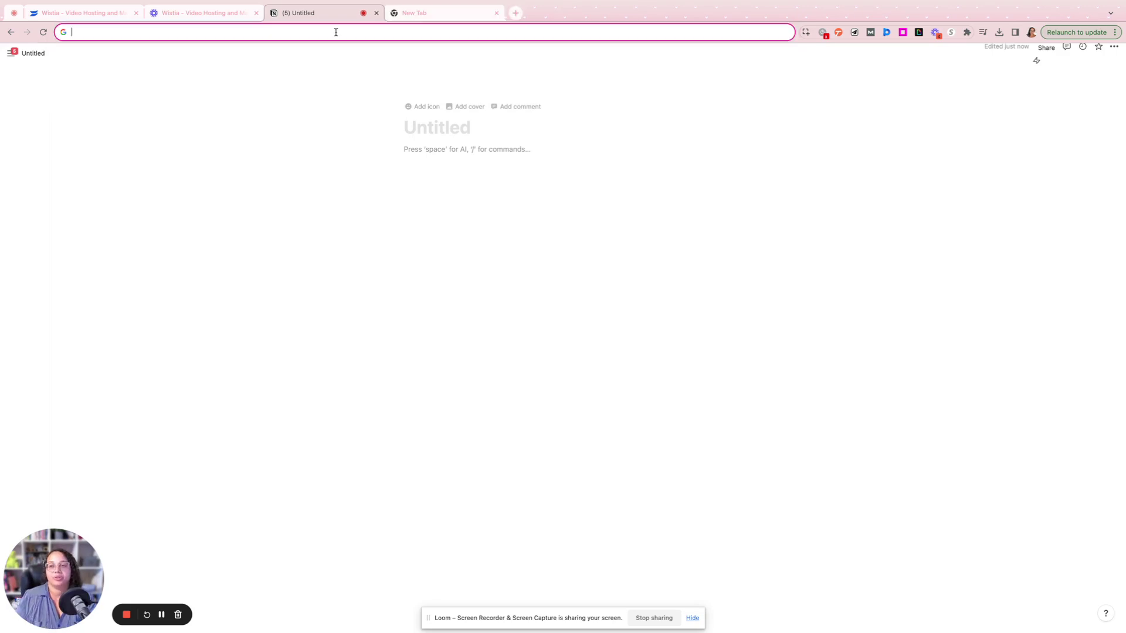
pyautogui.write('fast')
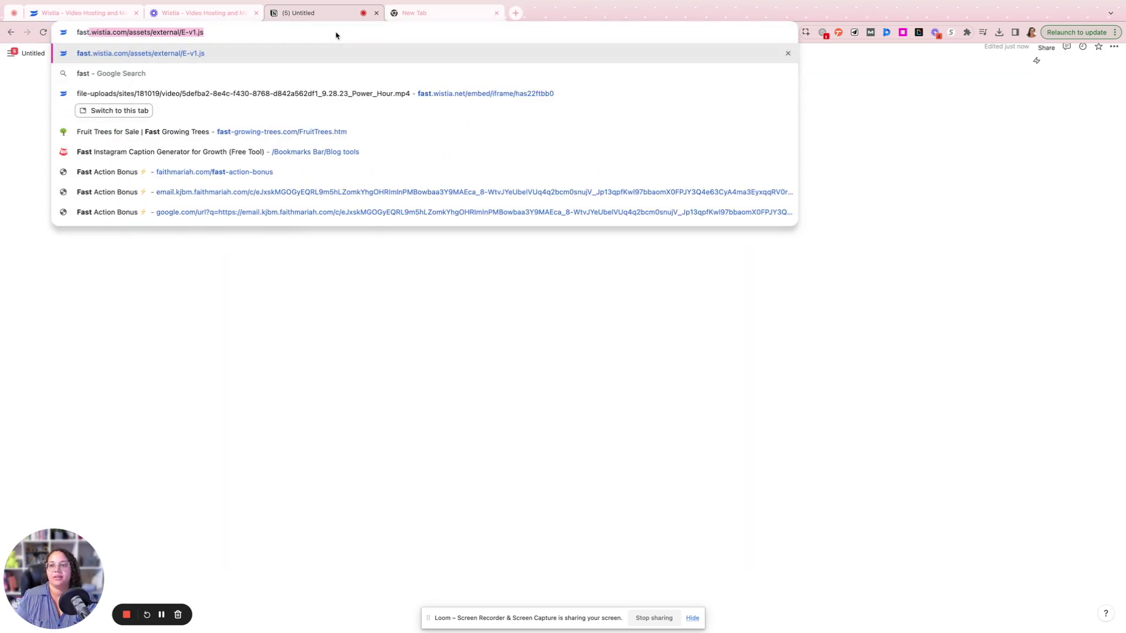
pyautogui.write('.wistia')
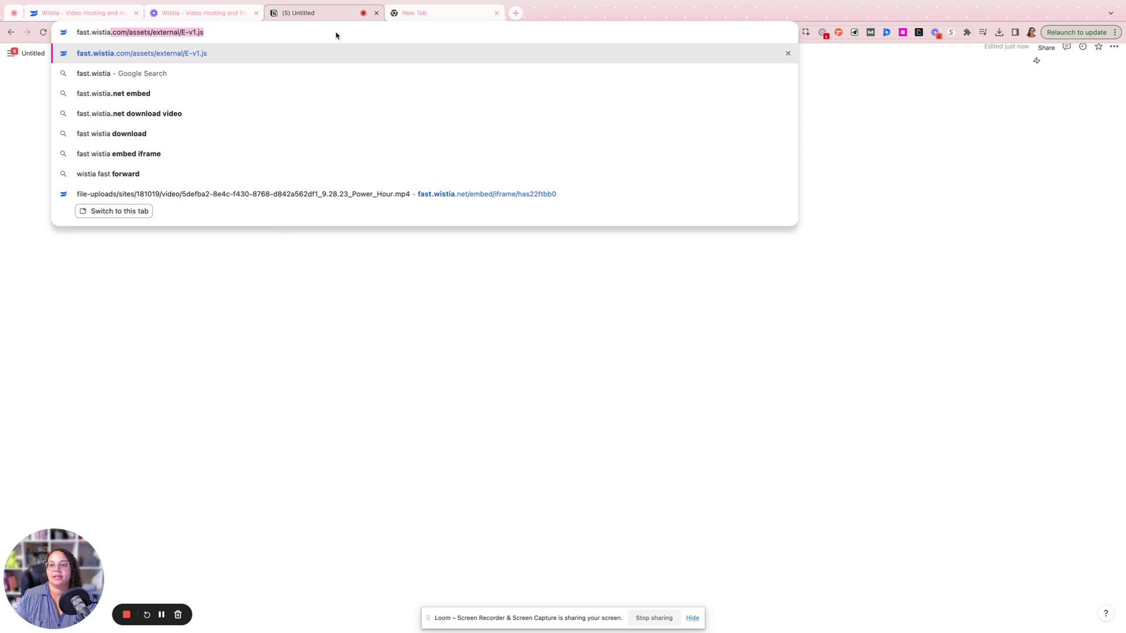
pyautogui.write('.com/e')
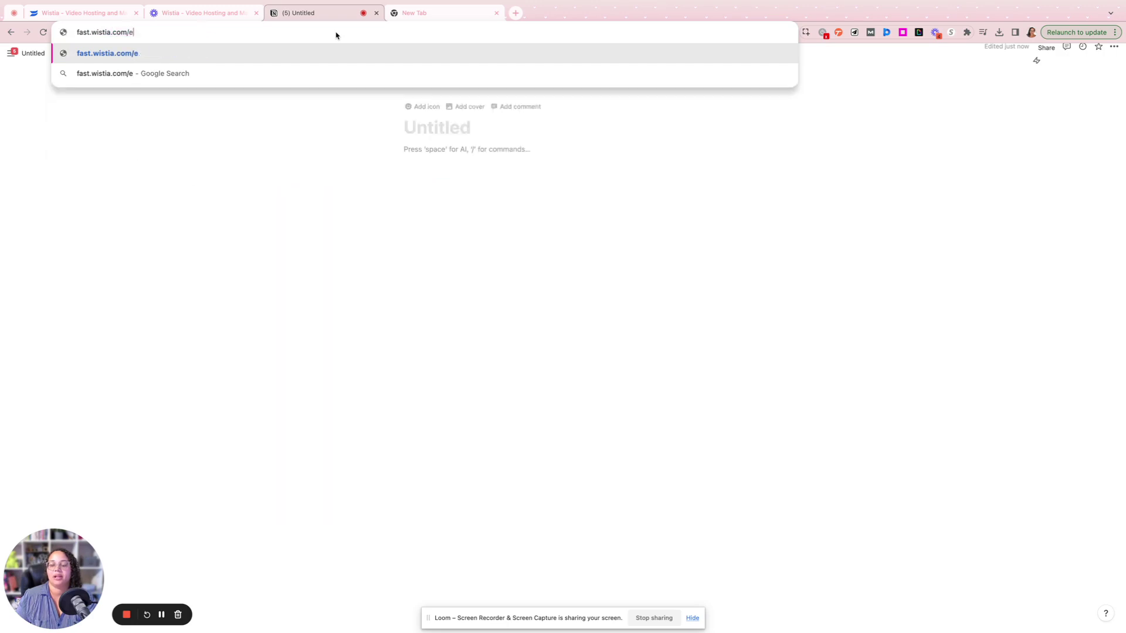
pyautogui.write('mbed/')
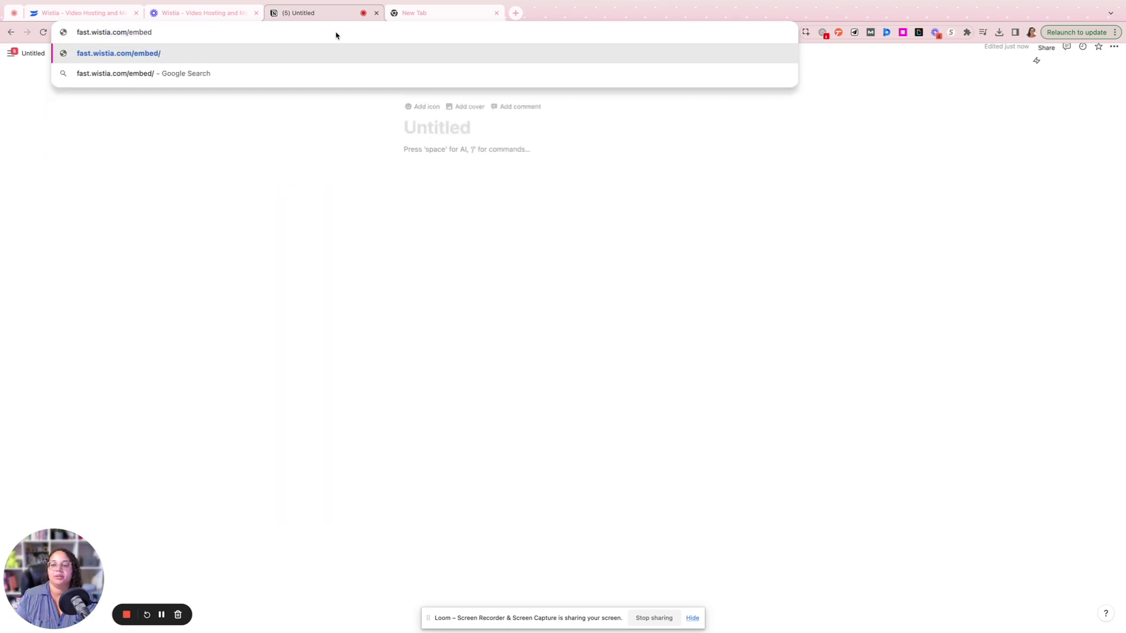
pyautogui.write('ifra')
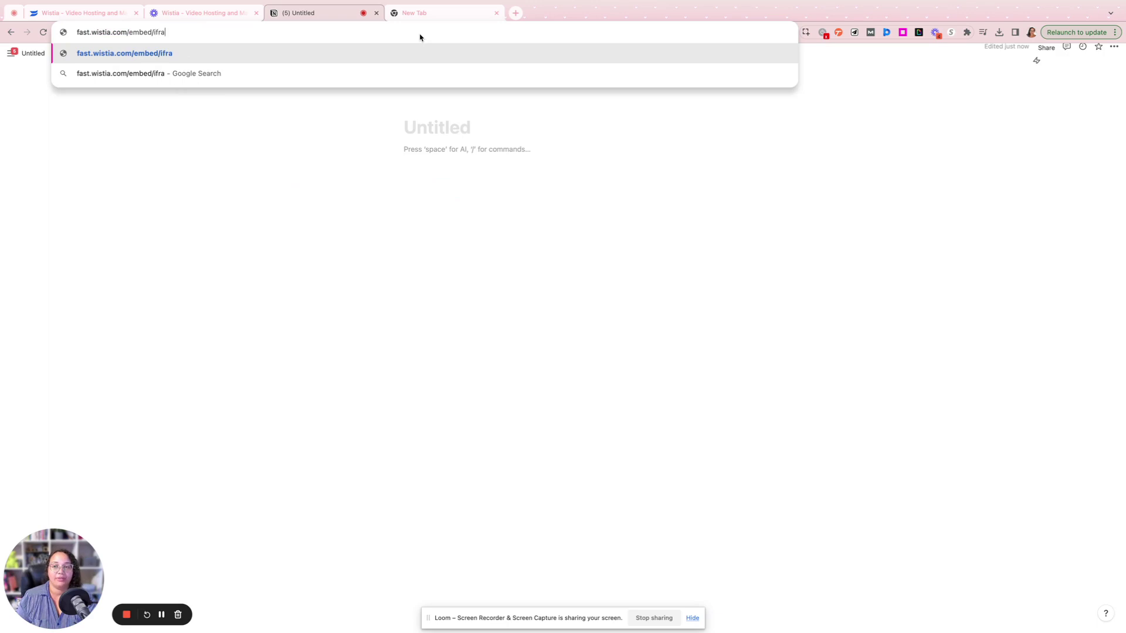
pyautogui.write('me/')
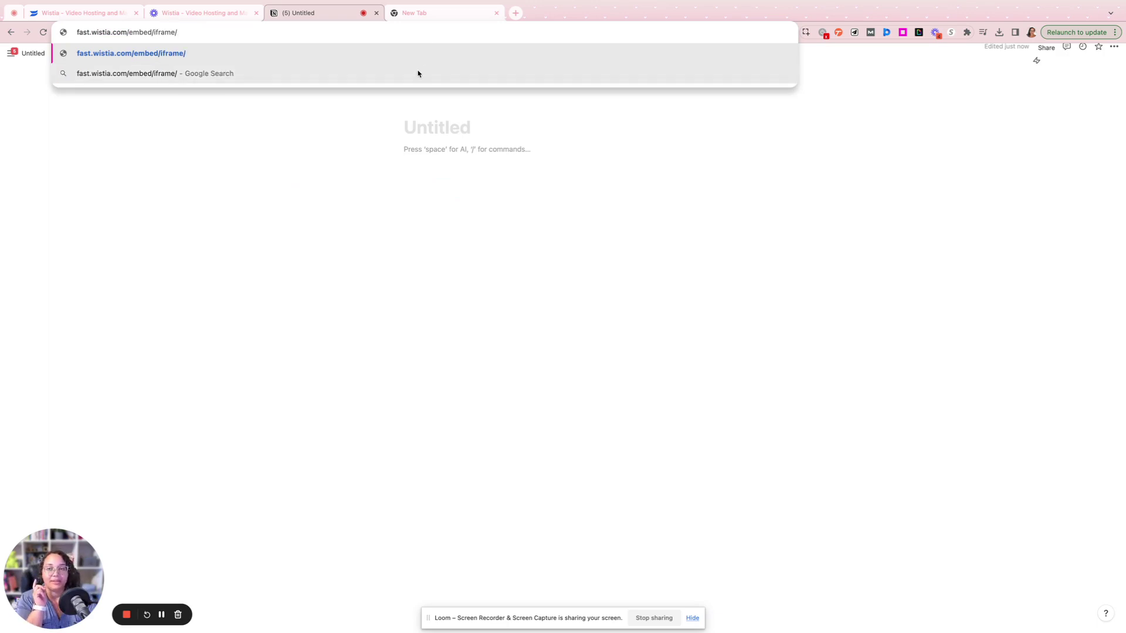
pyautogui.press('super+v')
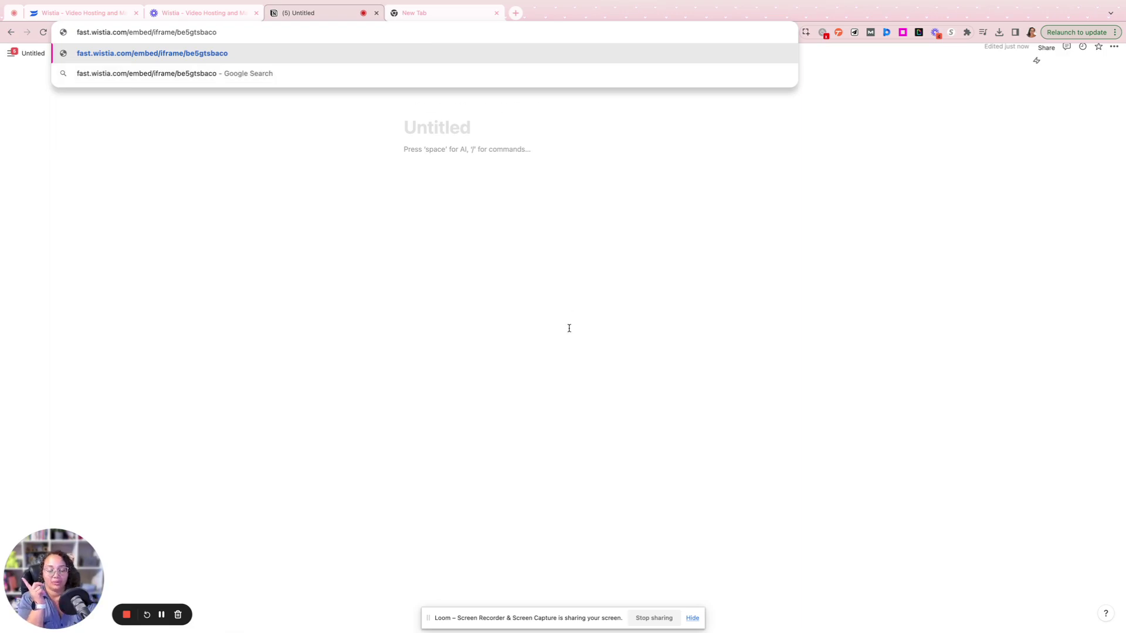
pyautogui.press('Return')
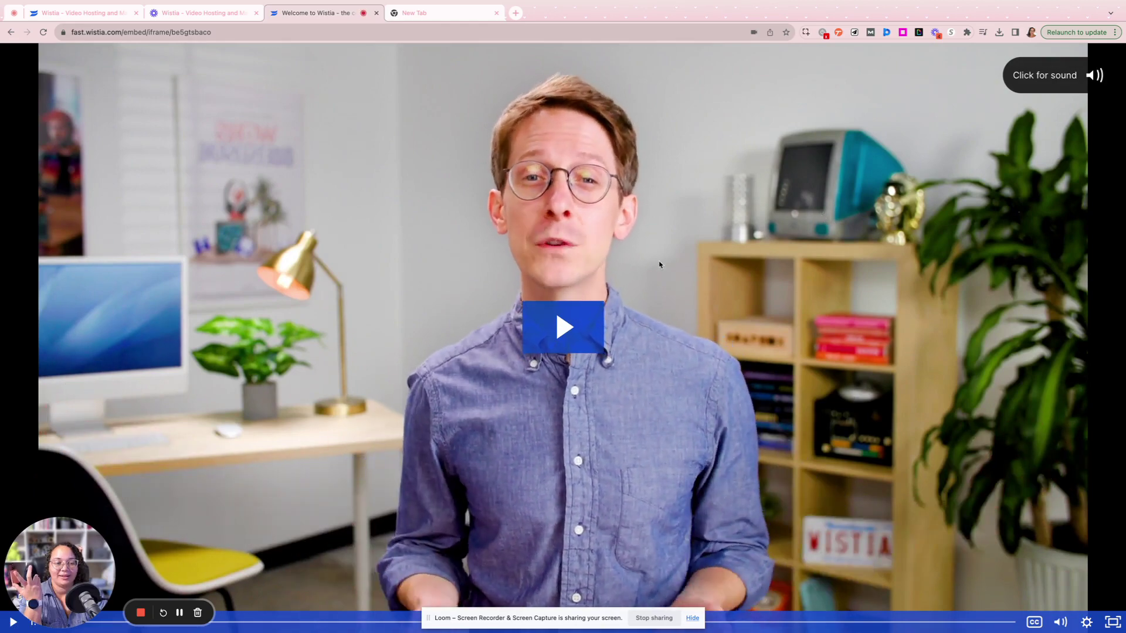
# Restart and pause the embedded video, then place the caret at the start of its address
pyautogui.click(182, 52)
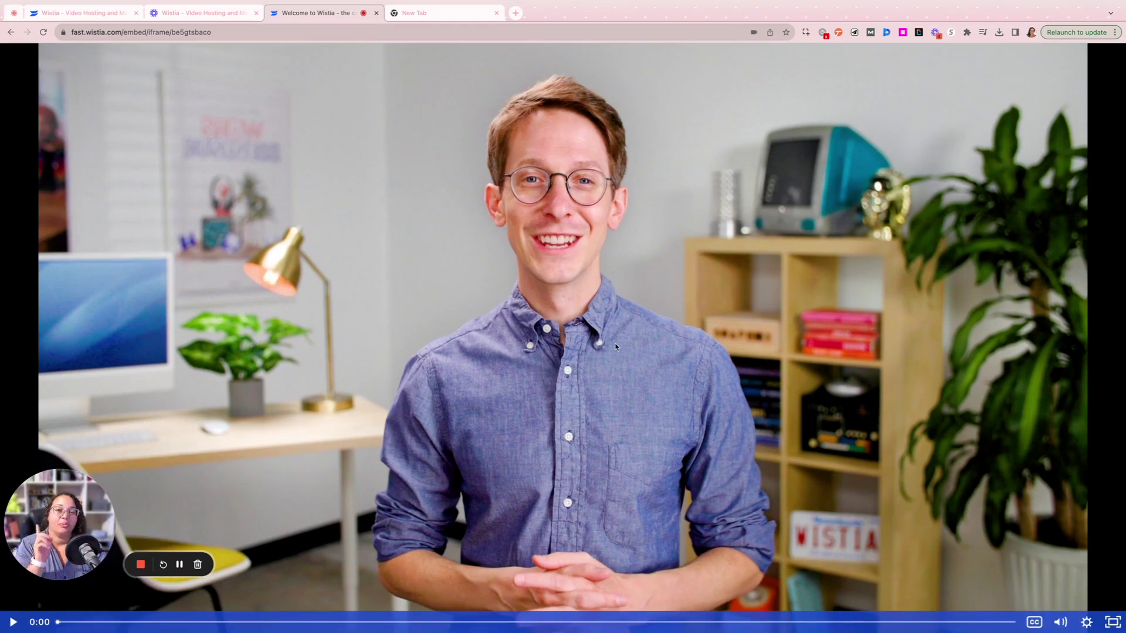
pyautogui.rightClick(850, 237)
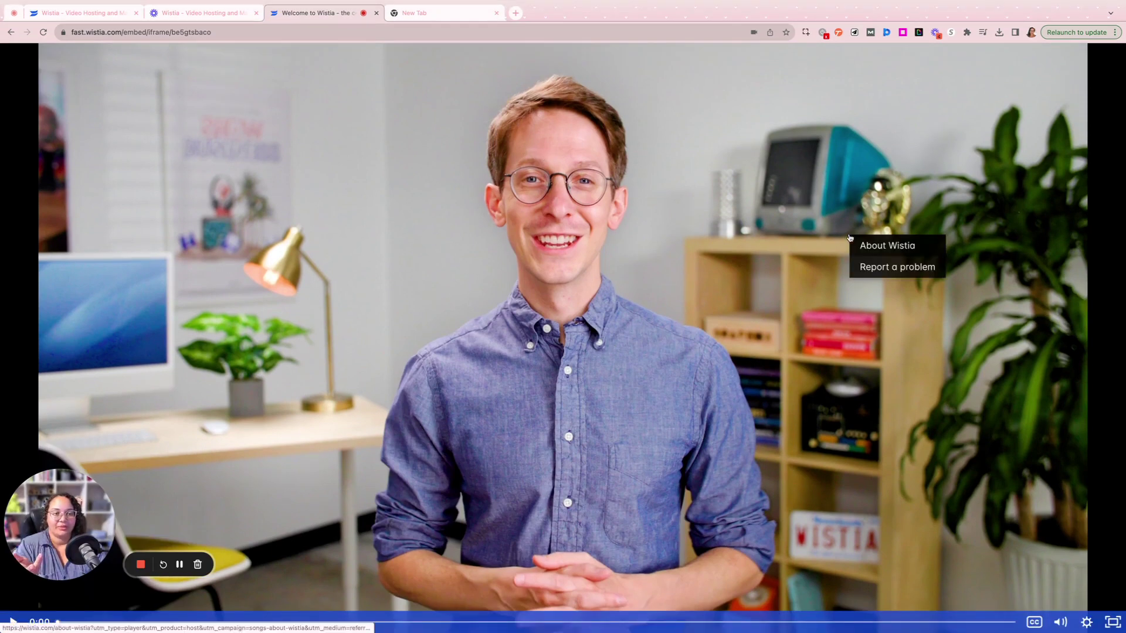
pyautogui.click(1098, 219)
pyautogui.click(1098, 219)
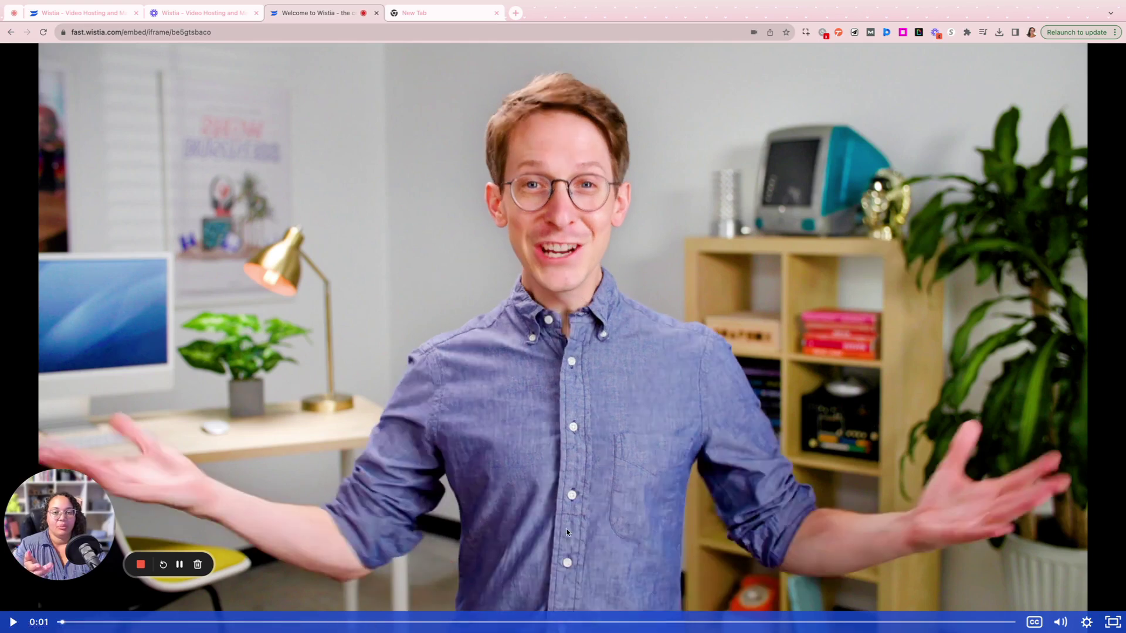
pyautogui.click(74, 33)
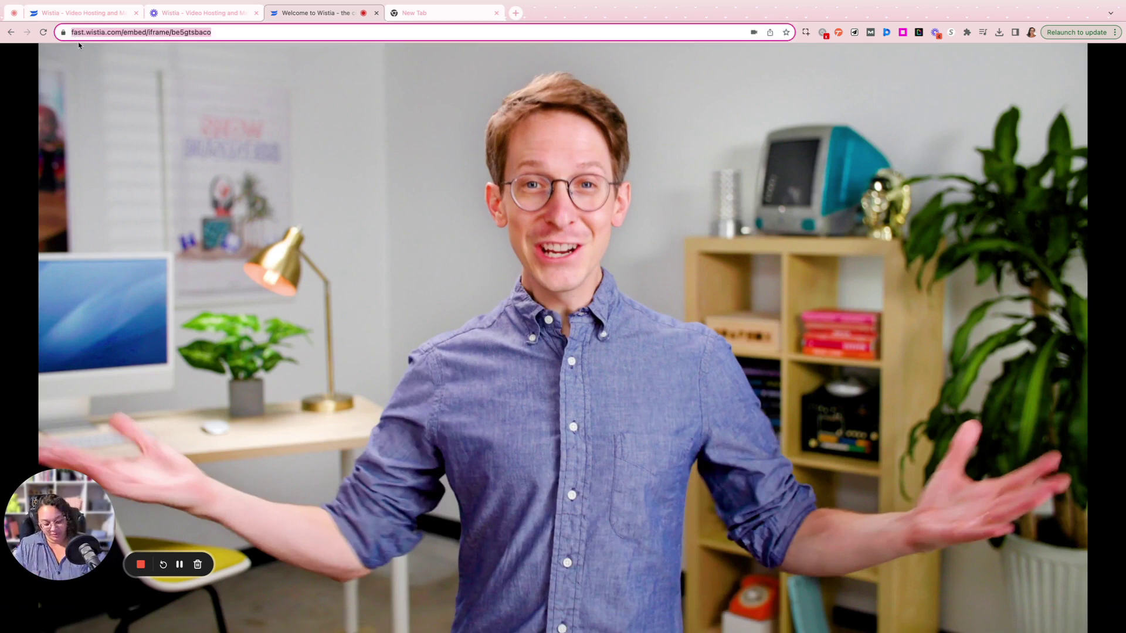
pyautogui.press('Left')
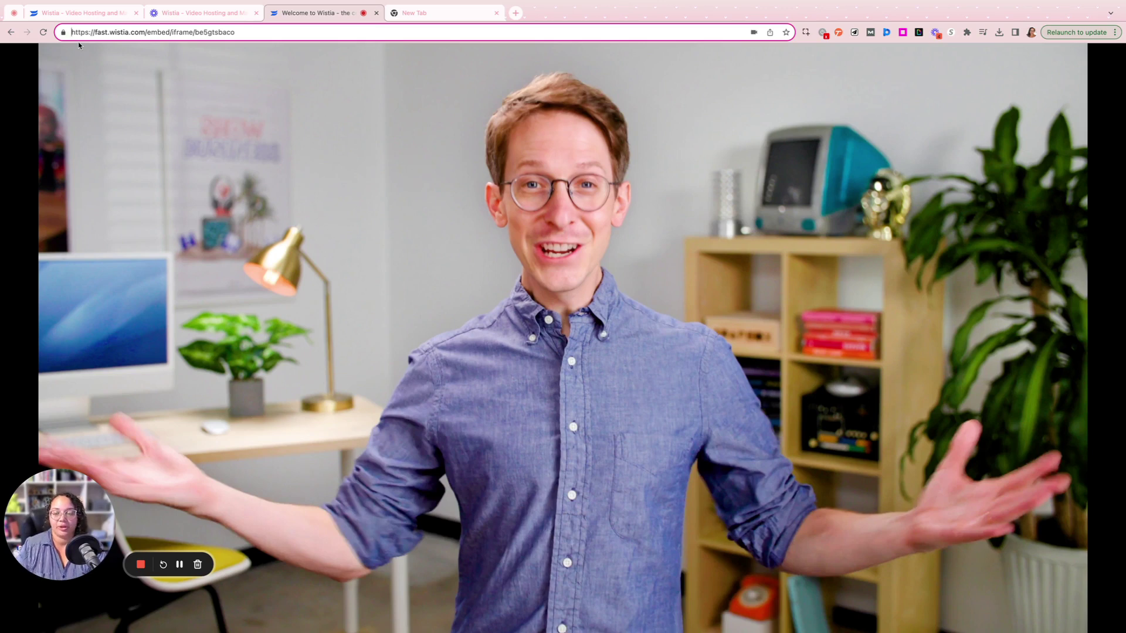
# Prefix the address with view-source: to load the embed page's HTML source
pyautogui.write('view')
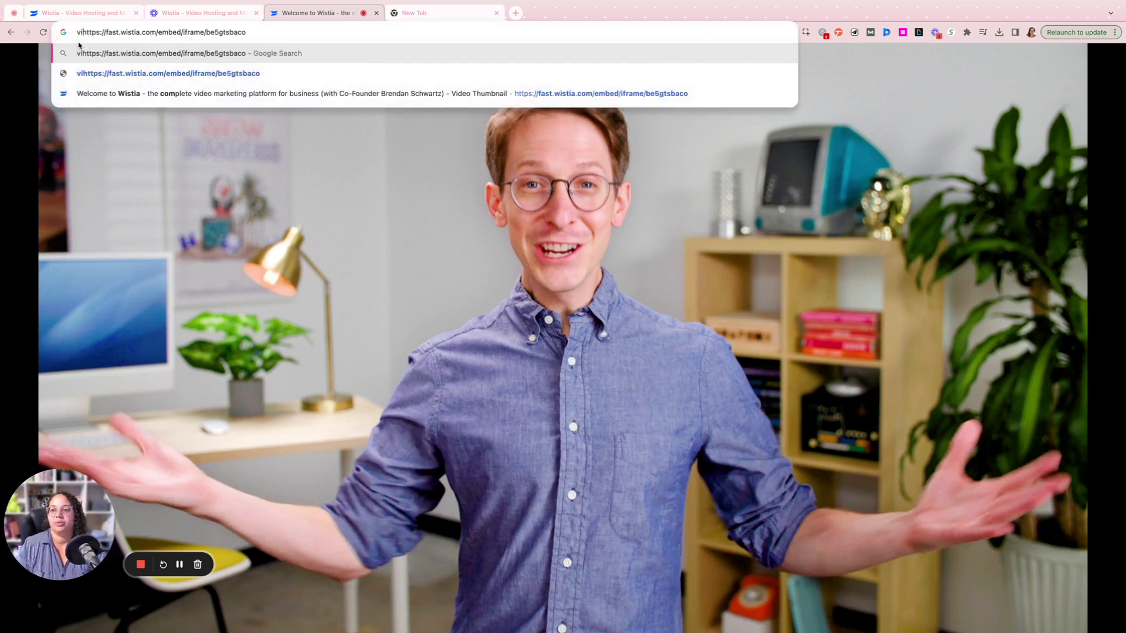
pyautogui.write('-source:')
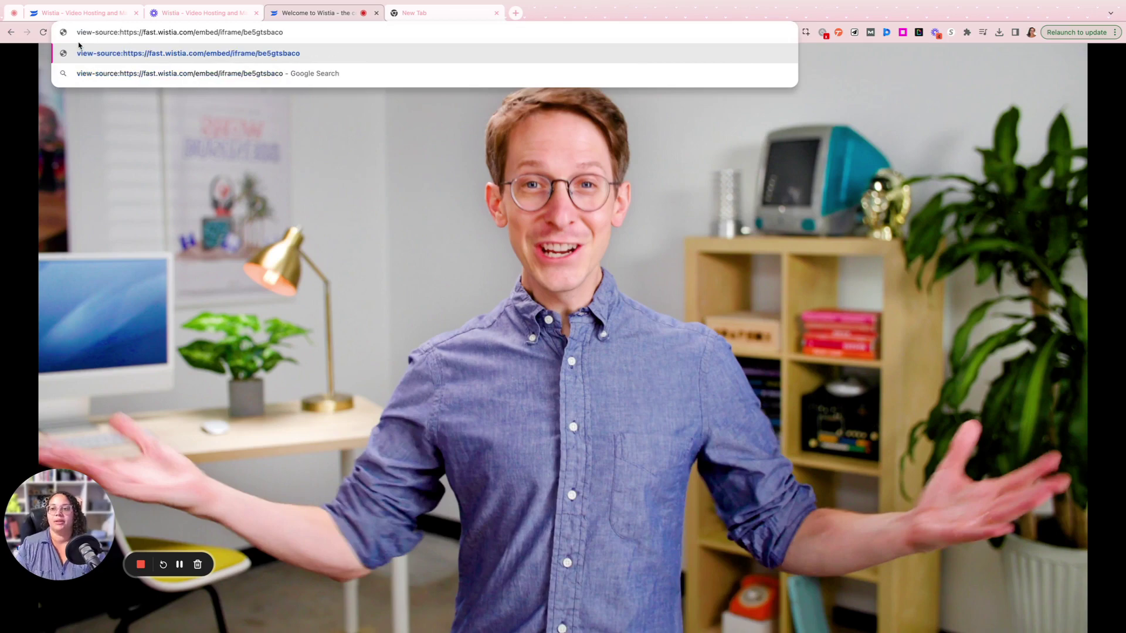
pyautogui.press('Return')
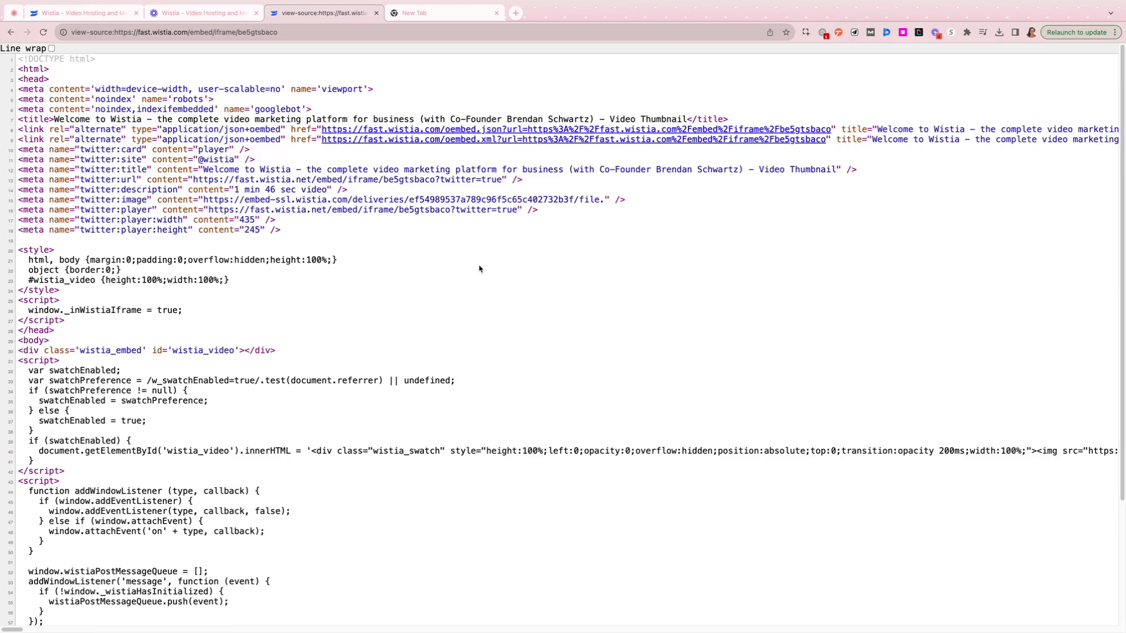
pyautogui.scroll(-5, 453, 251)
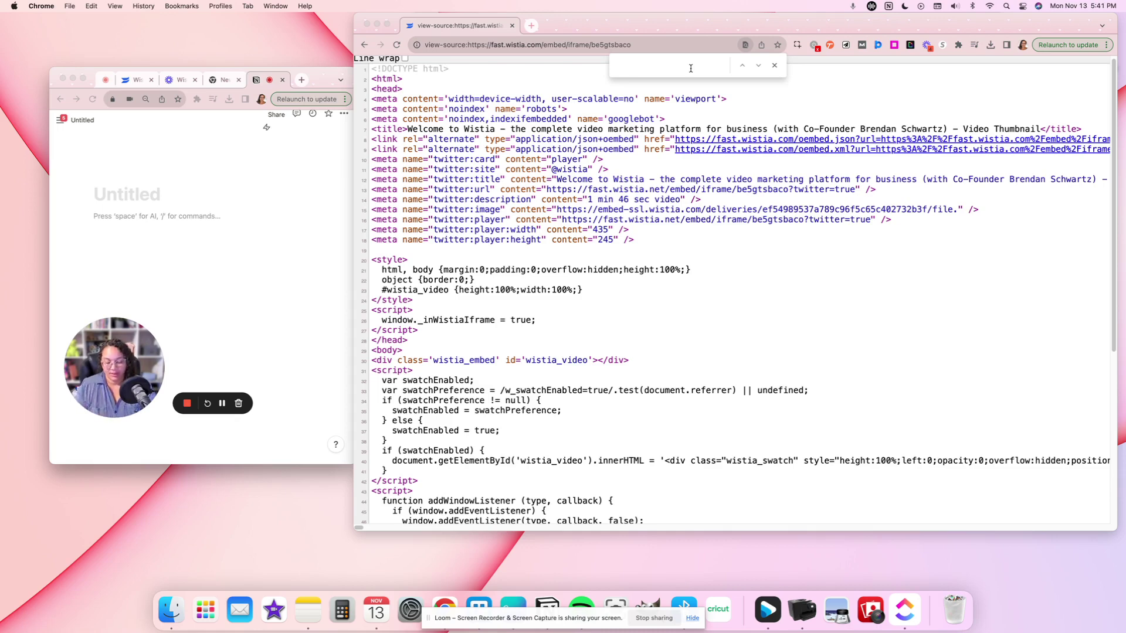
# Search the source for .bin, step through the 9 matches, and select the first delivery URL
pyautogui.write('.bi')
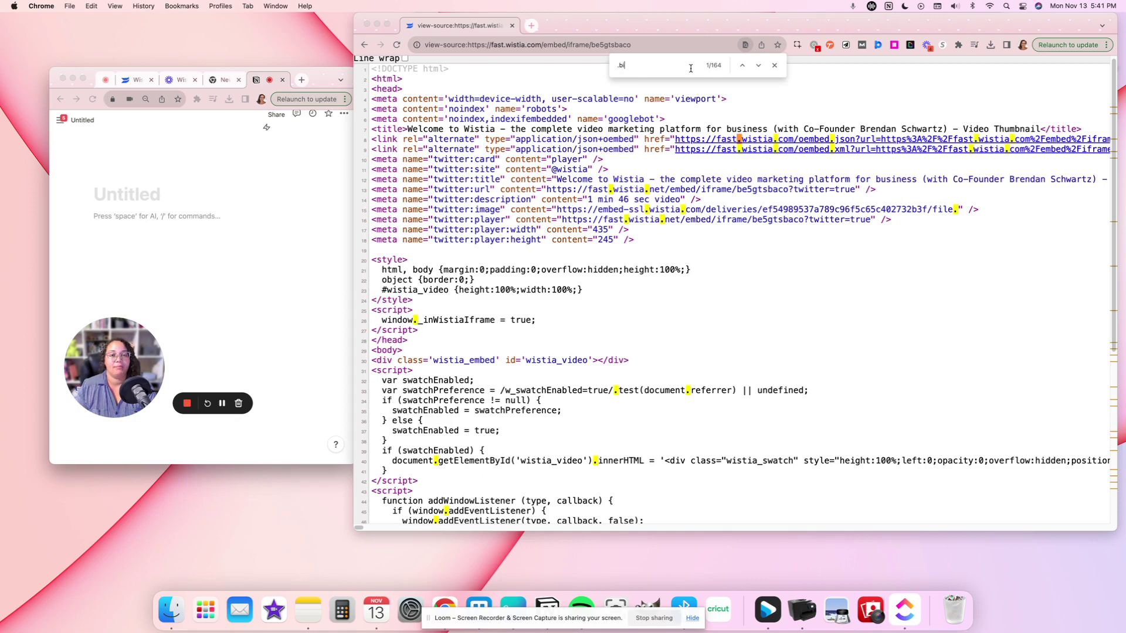
pyautogui.write('n')
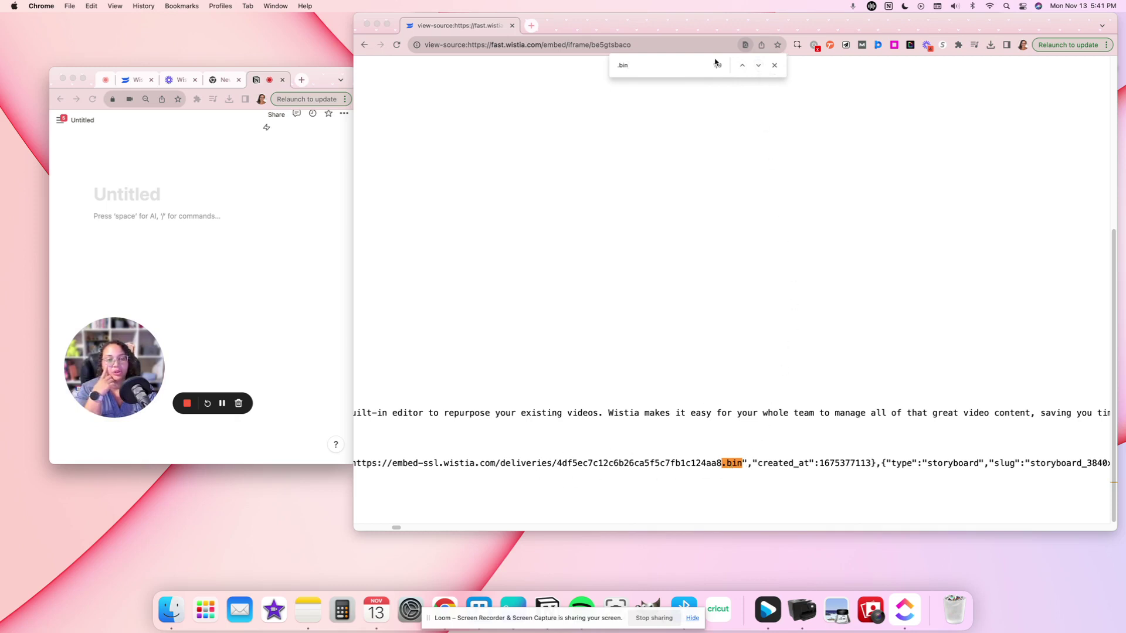
pyautogui.click(757, 65)
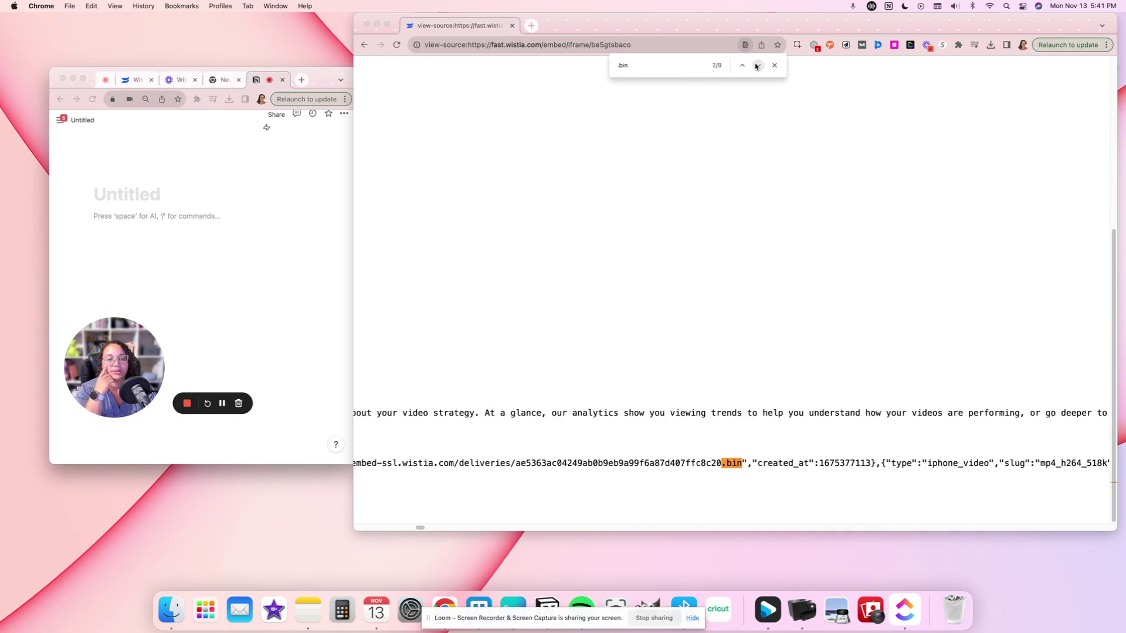
pyautogui.click(756, 66)
pyautogui.click(756, 66)
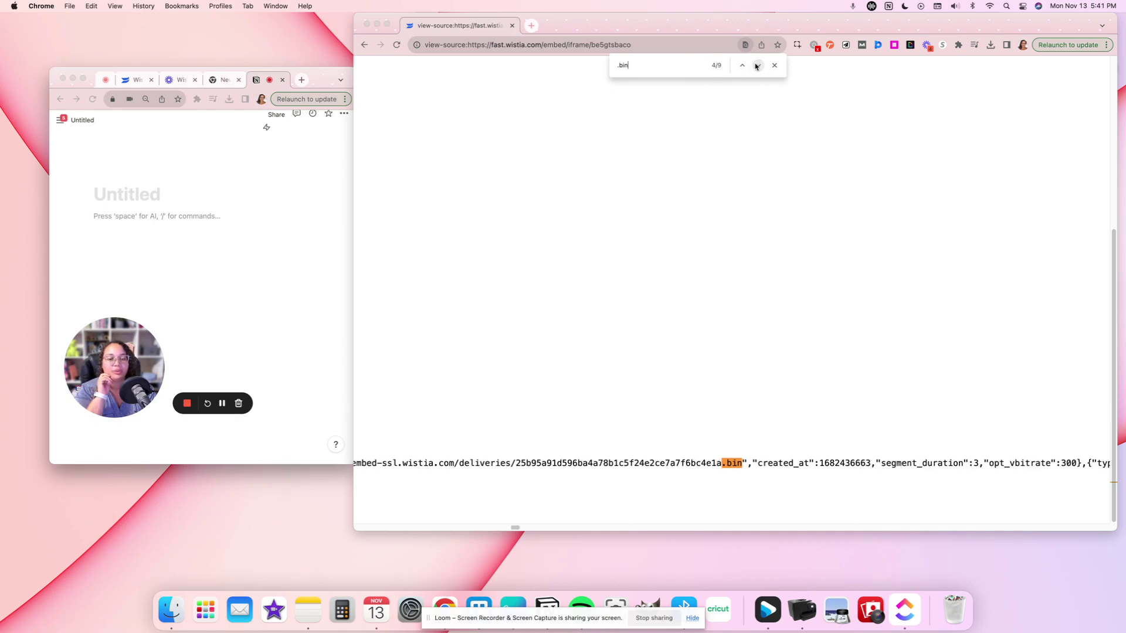
pyautogui.click(222, 405)
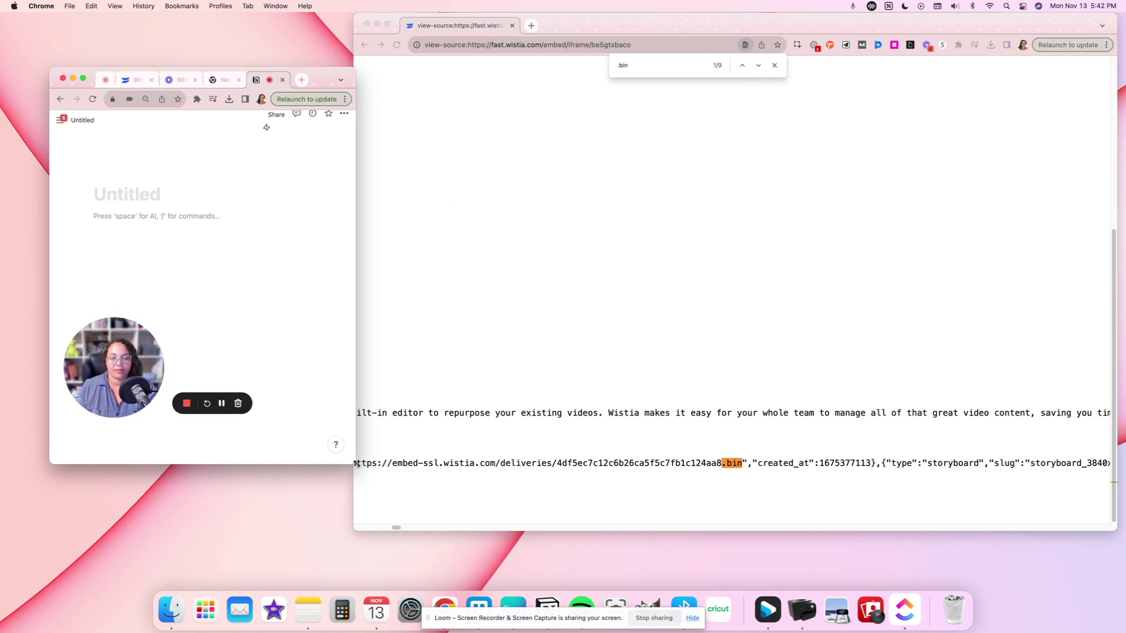
pyautogui.click(744, 465)
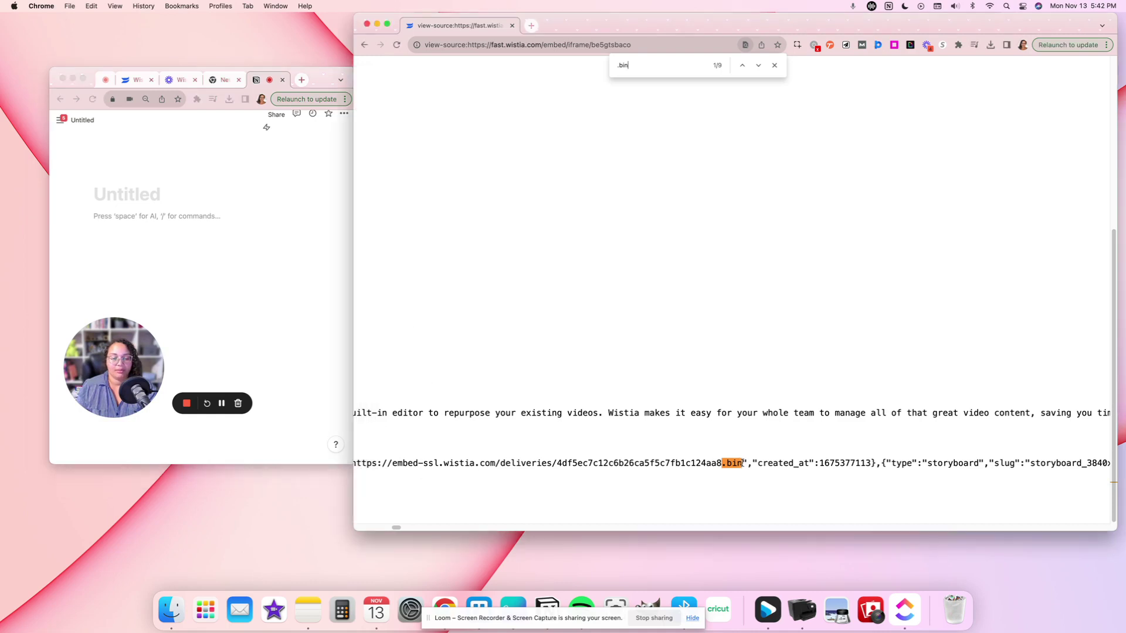
pyautogui.moveTo(743, 464); pyautogui.dragTo(796, 463)
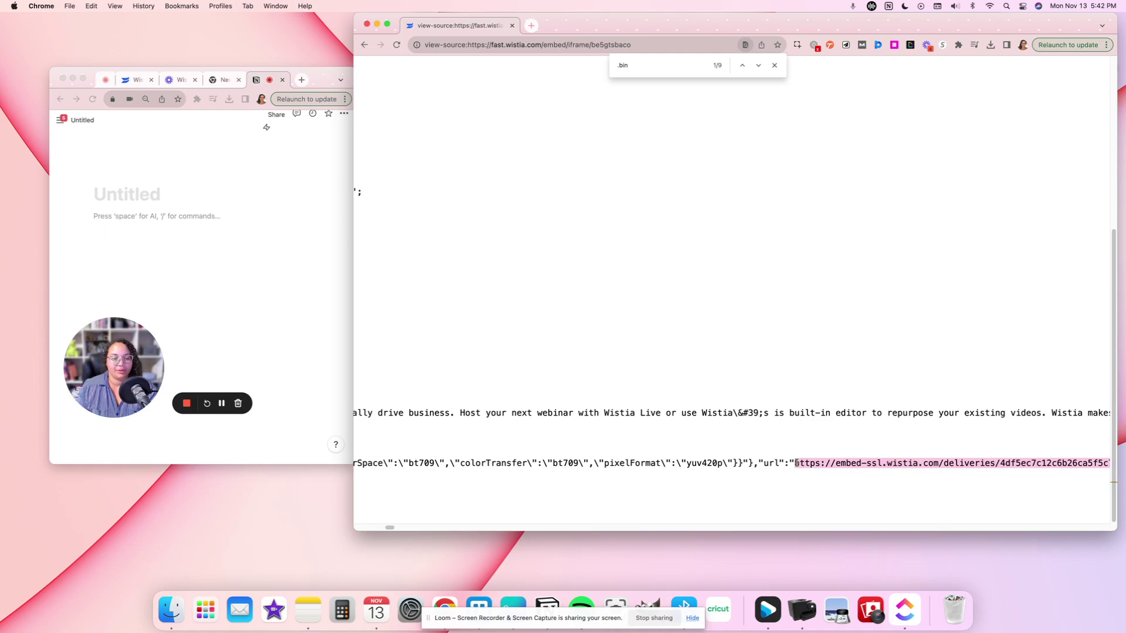
# Copy the selected embed-ssl.wistia.com .bin URL and load it in the address bar
pyautogui.rightClick(829, 463)
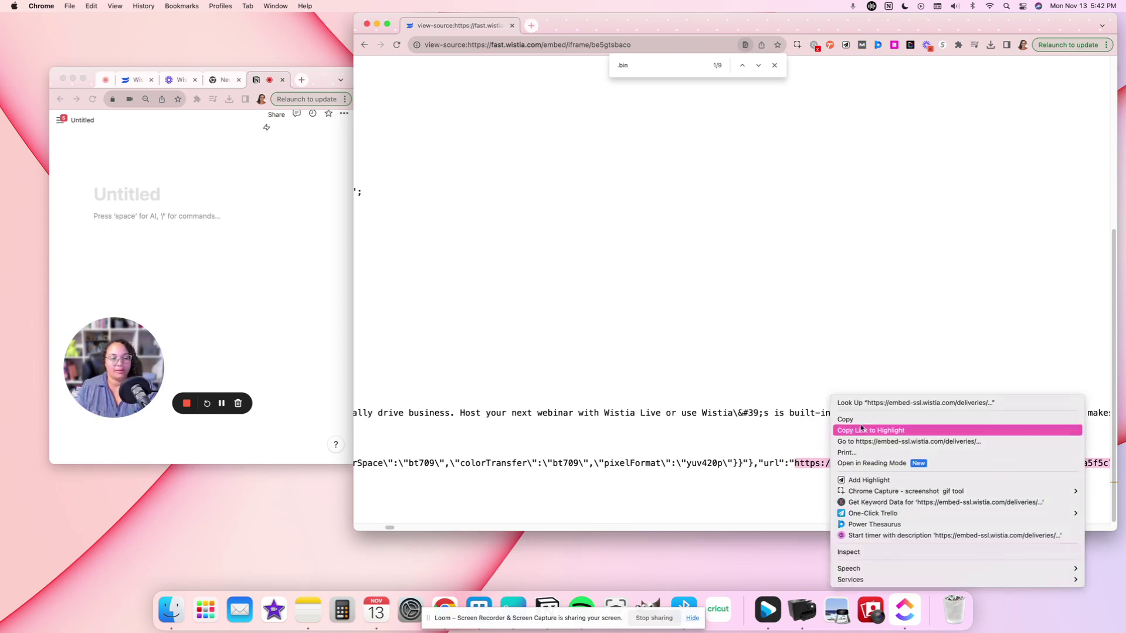
pyautogui.click(864, 419)
pyautogui.click(517, 50)
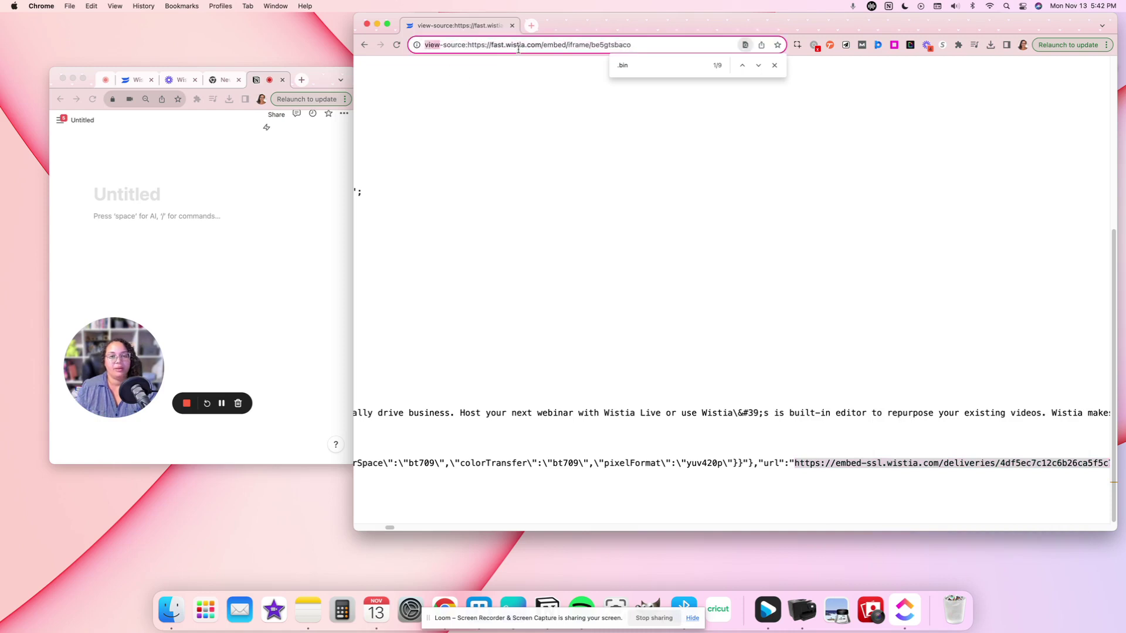
pyautogui.press('cmd+v')
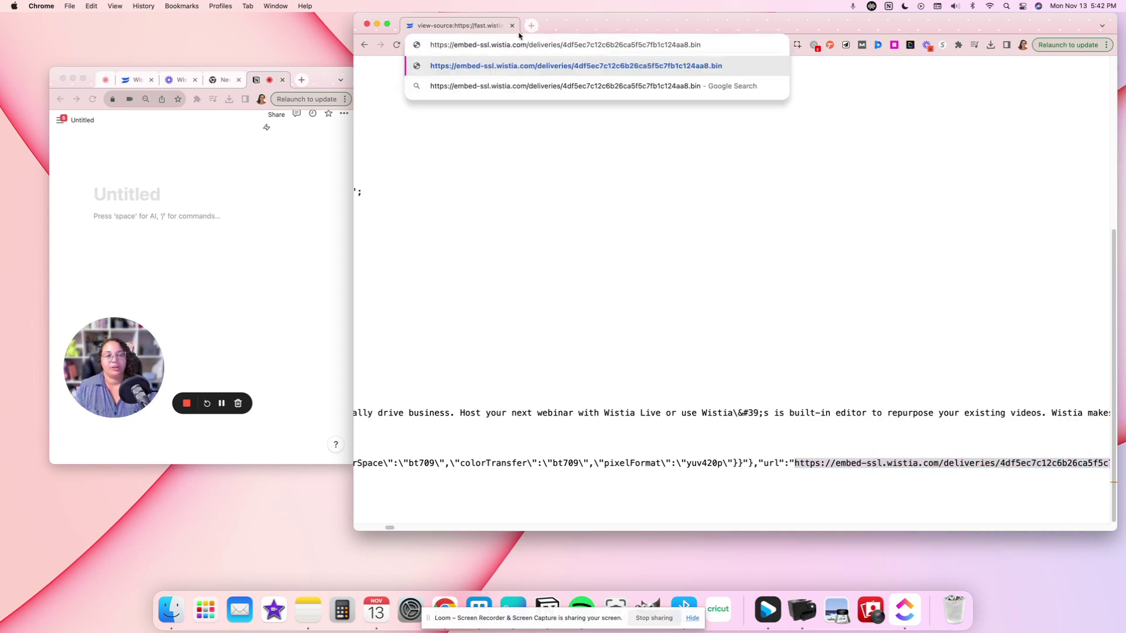
pyautogui.press('Return')
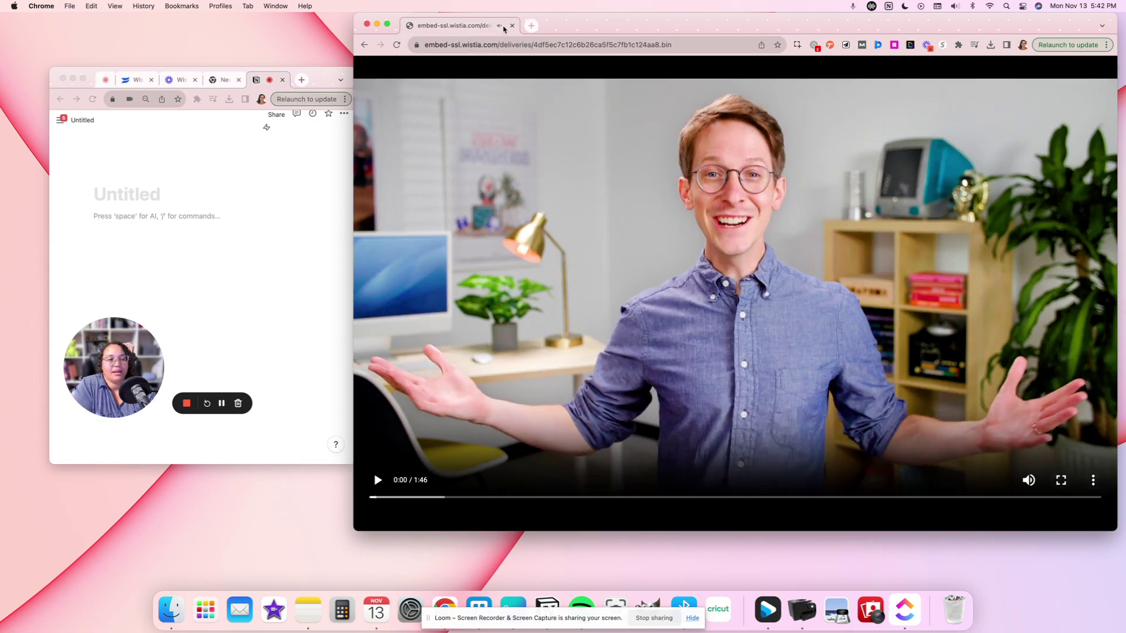
# Shift the window left and open the raw video's three-dot menu showing Download
pyautogui.moveTo(574, 27); pyautogui.dragTo(444, 33)
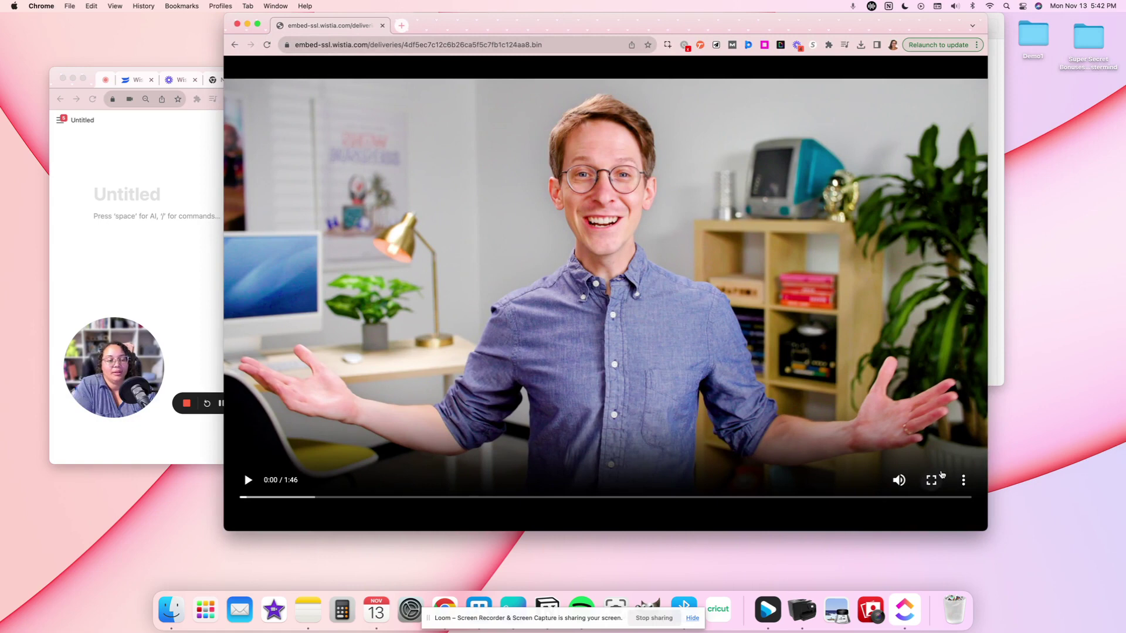
pyautogui.click(962, 480)
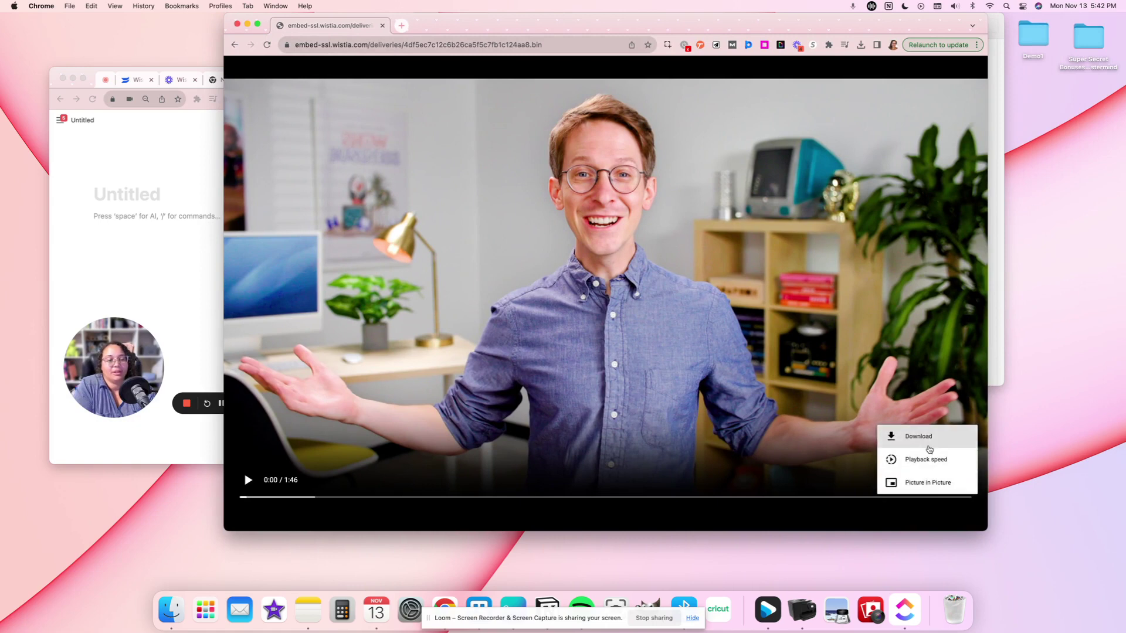